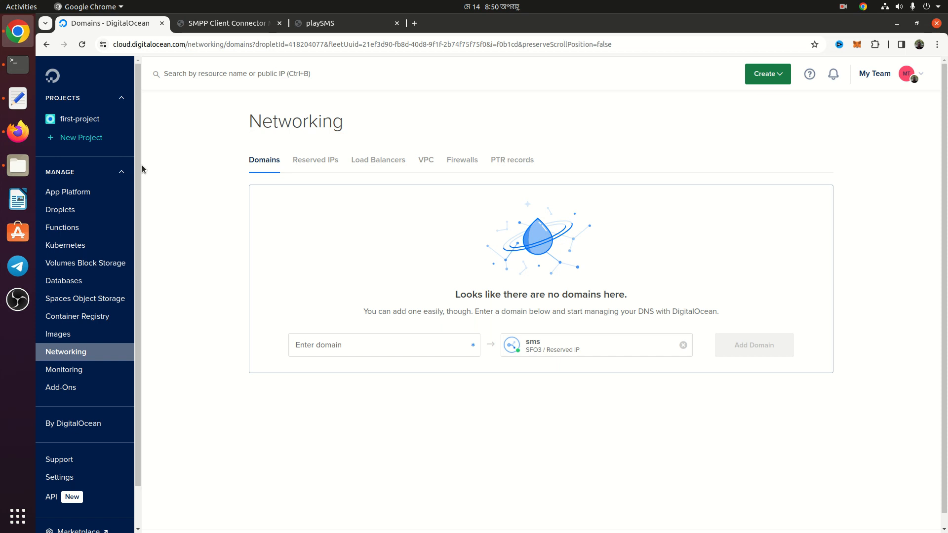
Step: Copy the domain name serveursmpp.com from the notes in the text editor and return to the browser
{"action": "left_click", "coordinate": [18, 98]}
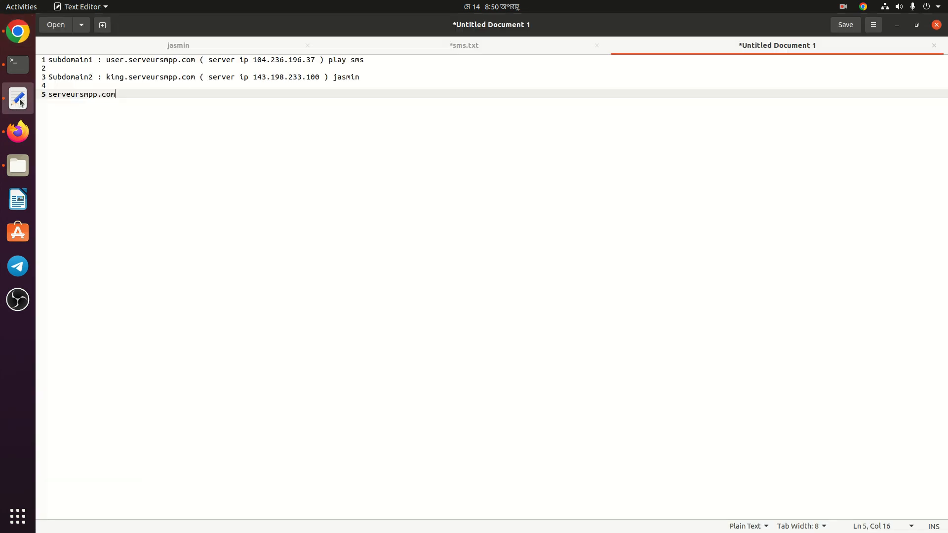
{"action": "triple_click", "coordinate": [104, 93]}
{"action": "key", "text": "ctrl+c"}
{"action": "key", "text": "alt+Tab"}
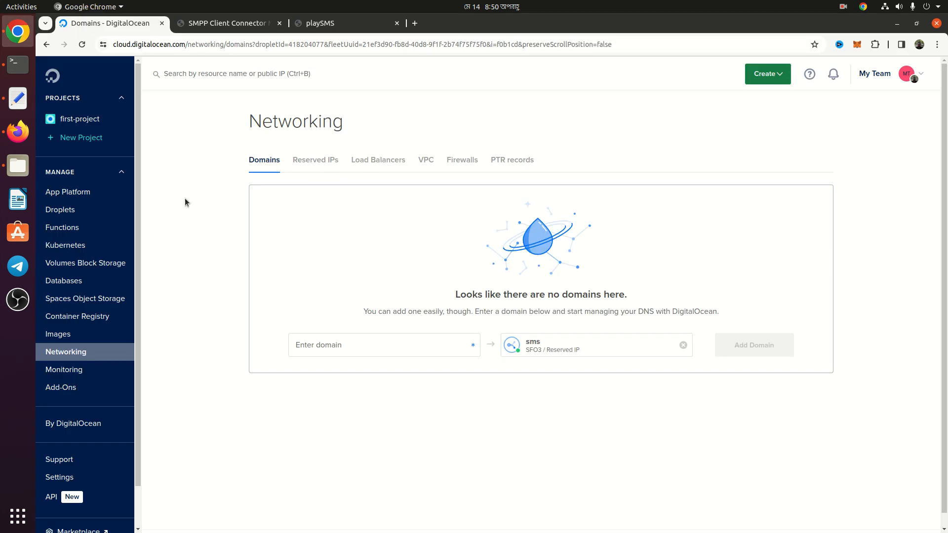
Step: Add the domain serveursmpp.com to the sms droplet from the droplet list
{"action": "left_click", "coordinate": [112, 208]}
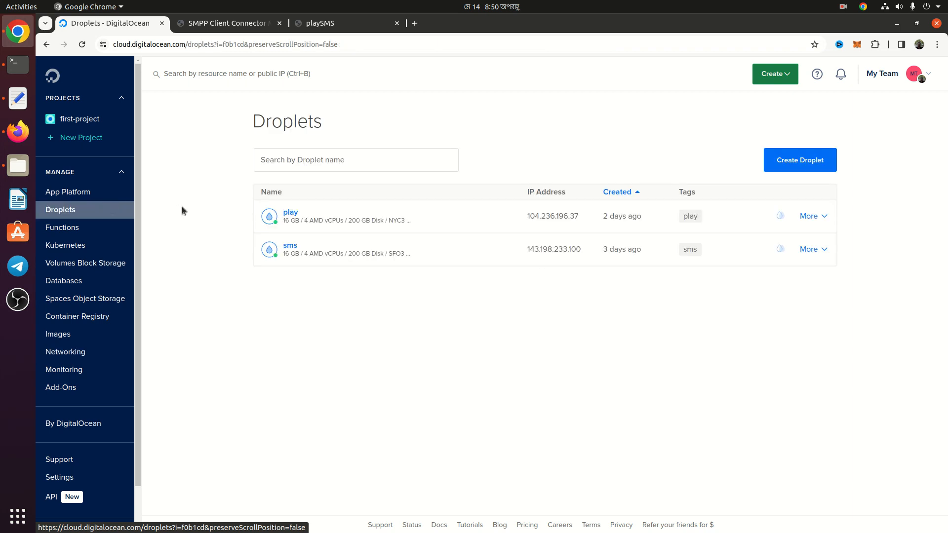
{"action": "left_click", "coordinate": [822, 251]}
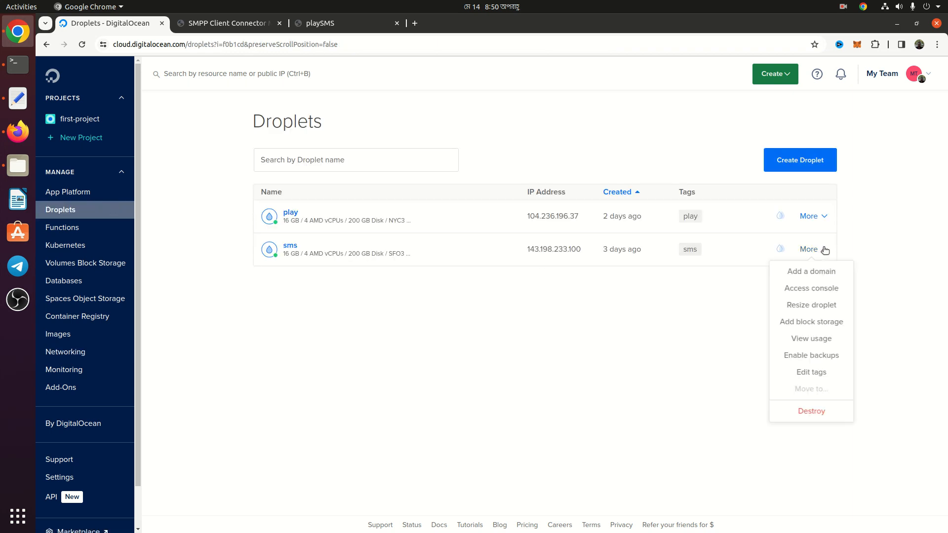
{"action": "left_click", "coordinate": [815, 275]}
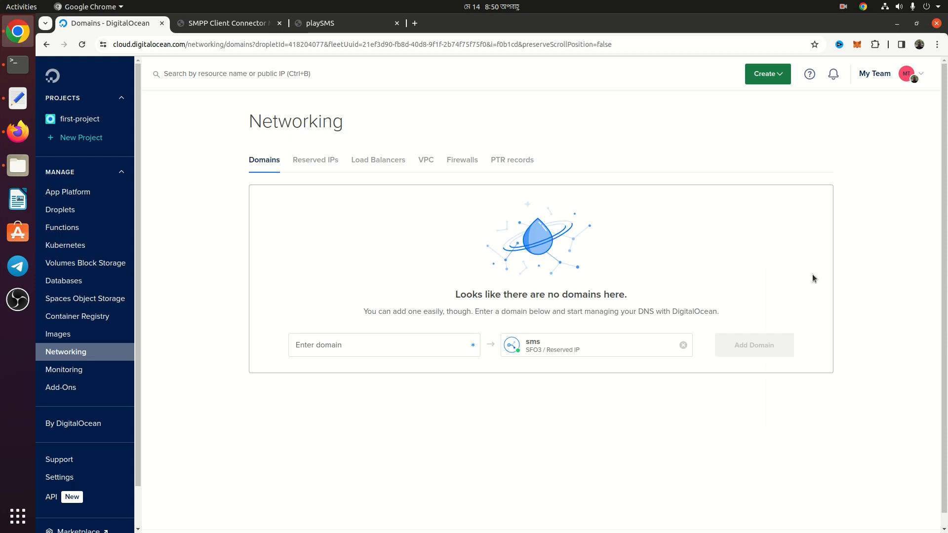
{"action": "left_click", "coordinate": [408, 339]}
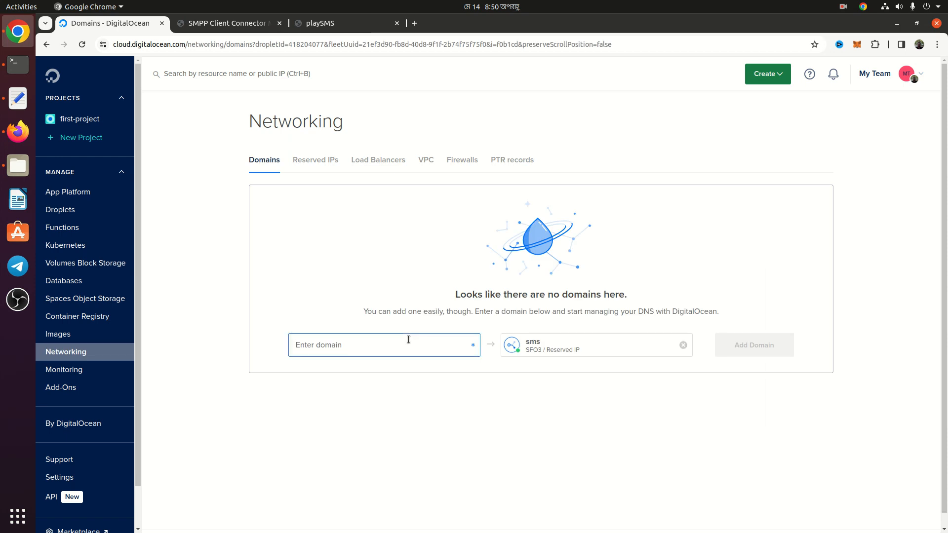
{"action": "key", "text": "ctrl+v"}
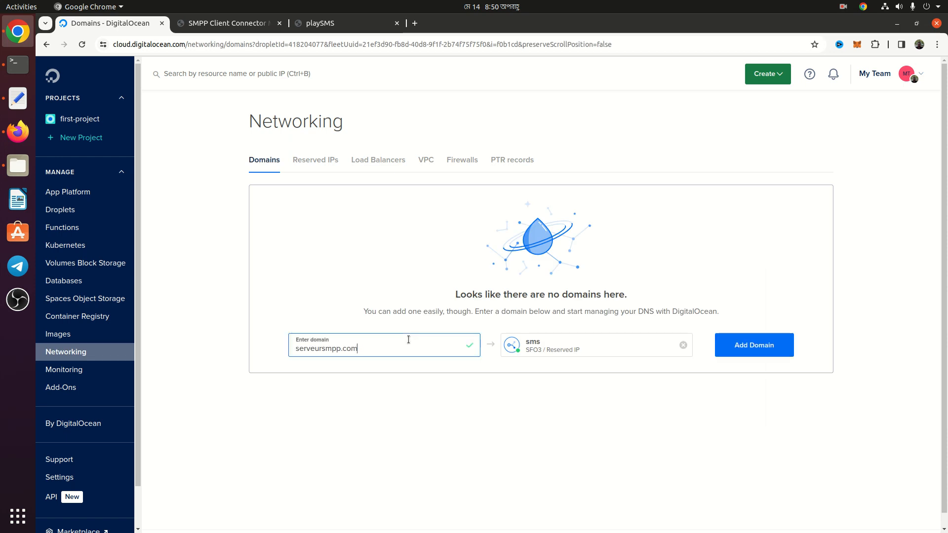
{"action": "left_click", "coordinate": [745, 348]}
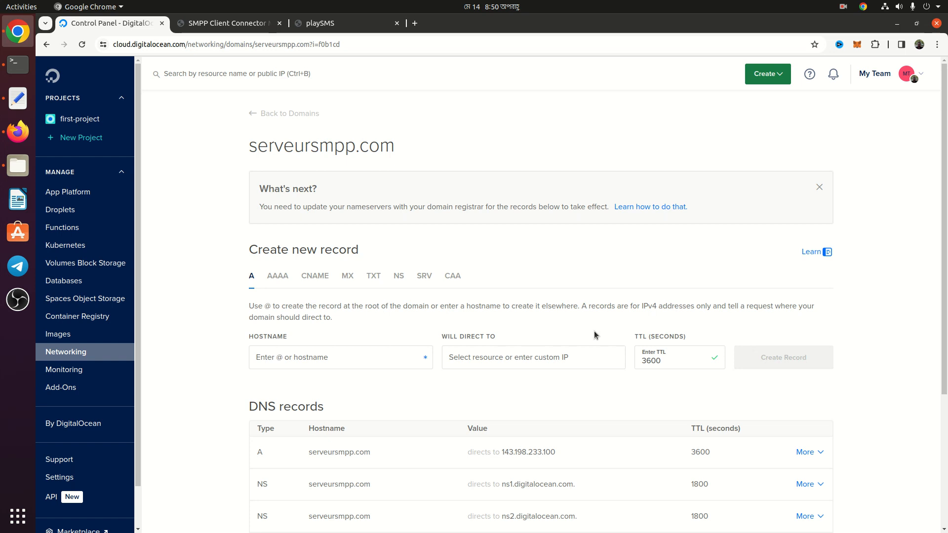
Step: Create an A record with the hostname king, copied from the text editor notes, directing to the sms droplet
{"action": "left_click", "coordinate": [18, 100]}
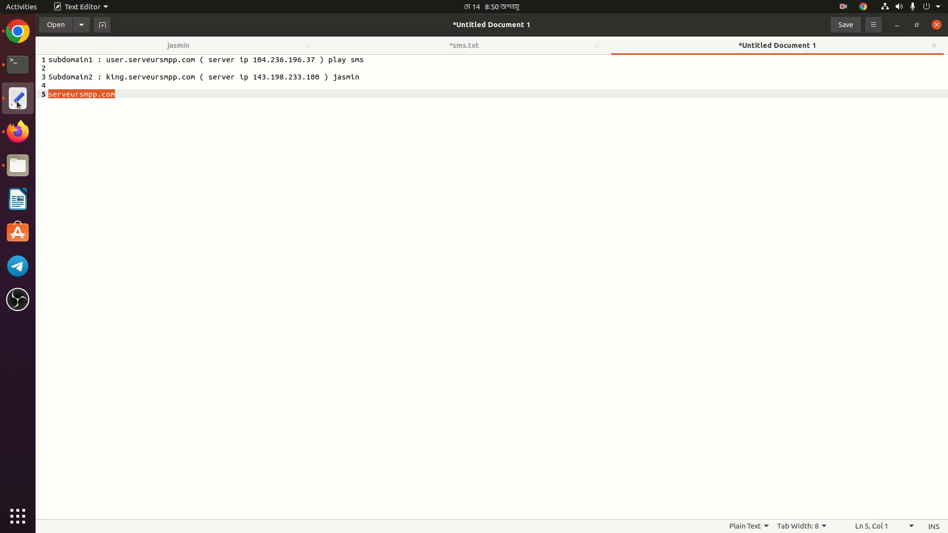
{"action": "double_click", "coordinate": [106, 78]}
{"action": "key", "text": "ctrl+c"}
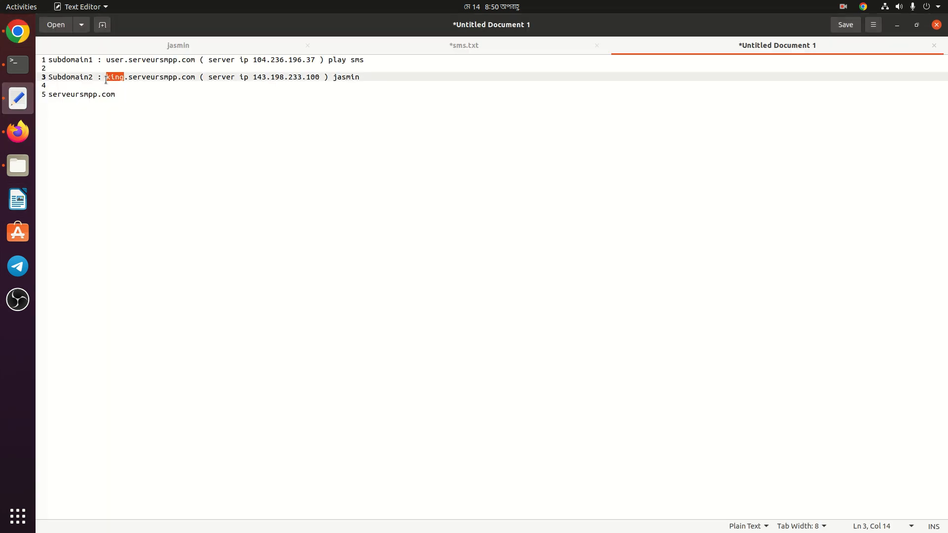
{"action": "key", "text": "alt+Tab"}
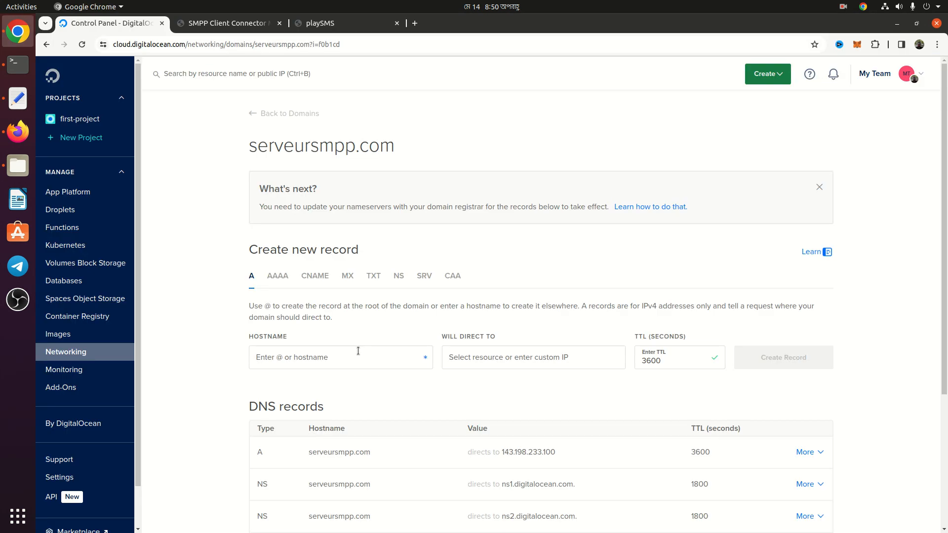
{"action": "left_click", "coordinate": [310, 357]}
{"action": "key", "text": "ctrl+v"}
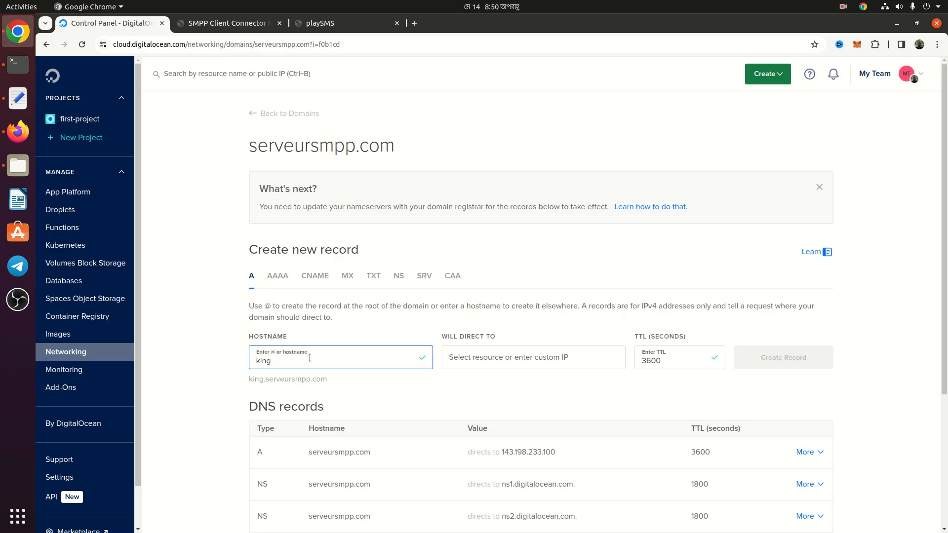
{"action": "left_click", "coordinate": [480, 357]}
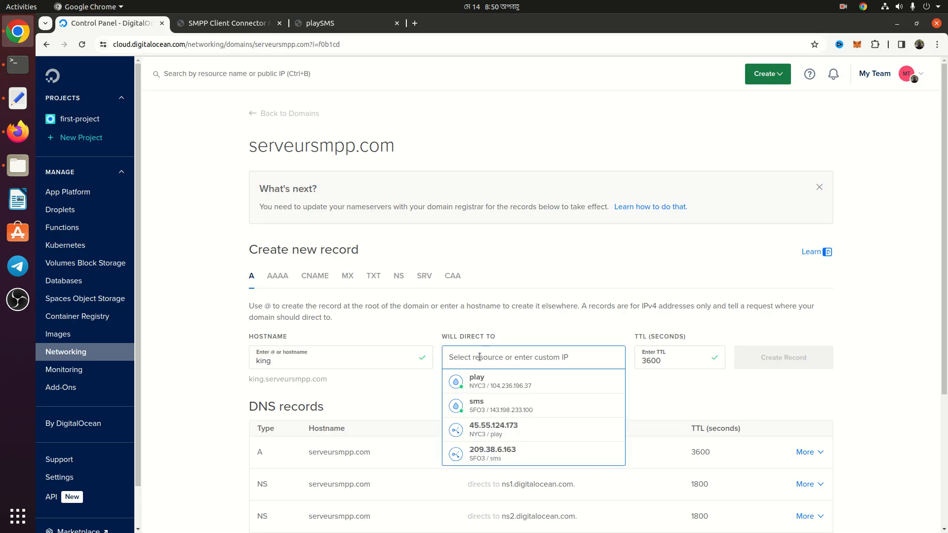
{"action": "left_click", "coordinate": [480, 404]}
{"action": "left_click", "coordinate": [753, 365]}
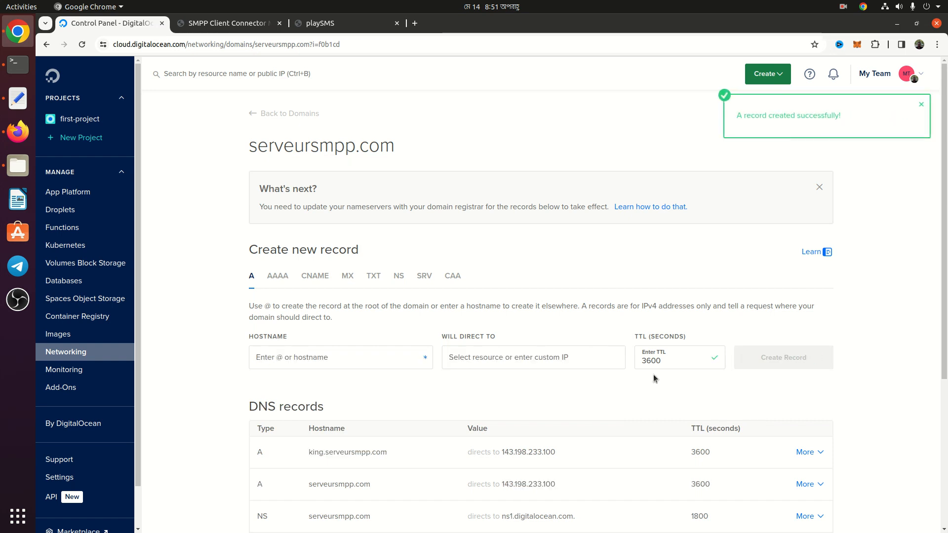
{"action": "left_click", "coordinate": [399, 454]}
{"action": "left_click", "coordinate": [321, 277]}
{"action": "left_click", "coordinate": [325, 348]}
{"action": "type", "text": "www."}
{"action": "key", "text": "ctrl+v"}
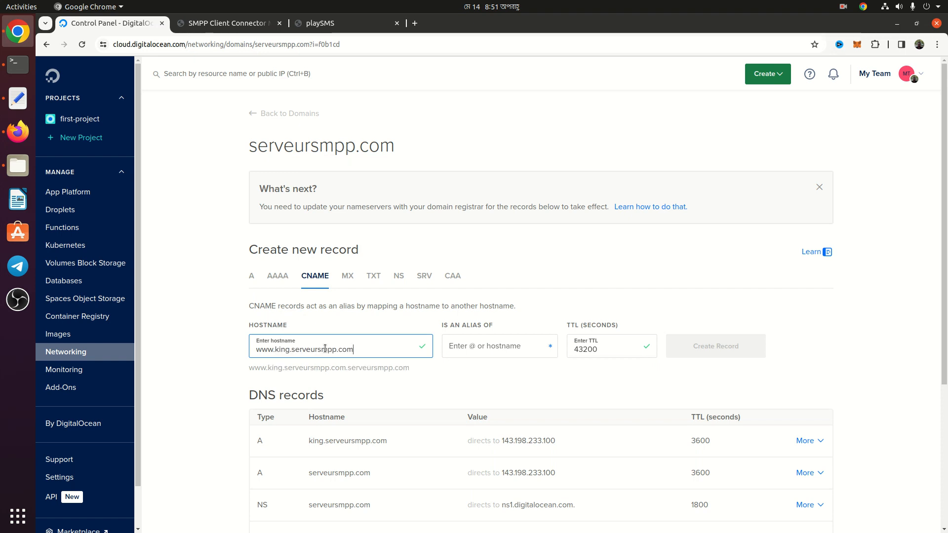
{"action": "key", "text": "BackSpace"}
{"action": "key", "text": "BackSpace"}
{"action": "key", "text": "BackSpace"}
{"action": "key", "text": "BackSpace"}
{"action": "key", "text": "BackSpace"}
{"action": "key", "text": "BackSpace"}
{"action": "key", "text": "BackSpace"}
{"action": "key", "text": "BackSpace"}
{"action": "key", "text": "BackSpace"}
{"action": "key", "text": "BackSpace"}
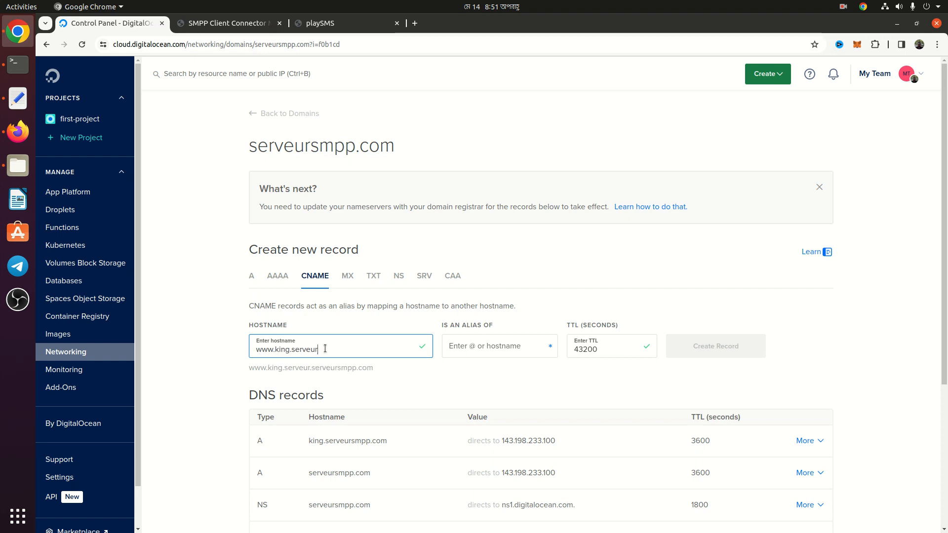
{"action": "key", "text": "BackSpace"}
{"action": "key", "text": "BackSpace"}
{"action": "key", "text": "BackSpace"}
{"action": "key", "text": "BackSpace"}
{"action": "key", "text": "BackSpace"}
{"action": "left_click_drag", "start_coordinate": [283, 368], "coordinate": [369, 370]}
{"action": "left_click", "coordinate": [455, 356]}
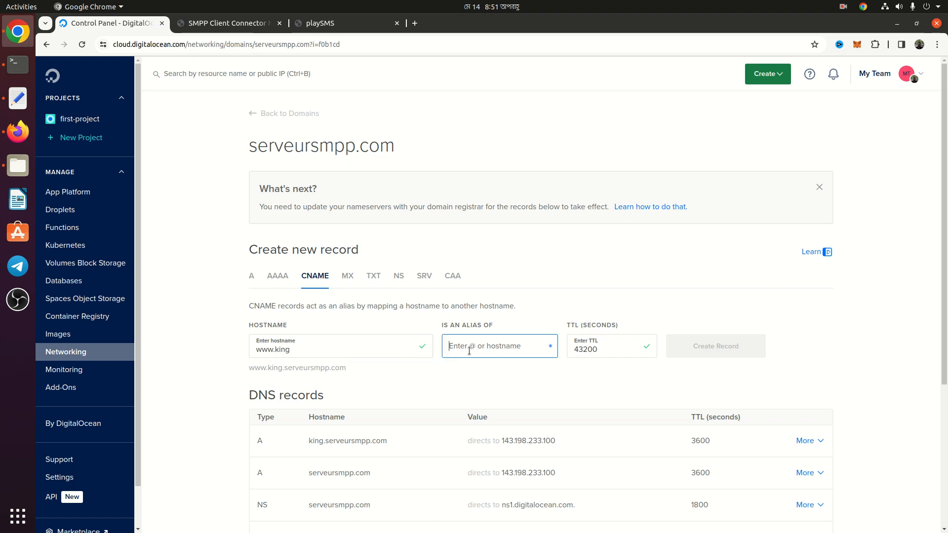
{"action": "key", "text": "ctrl+v"}
{"action": "left_click", "coordinate": [725, 350]}
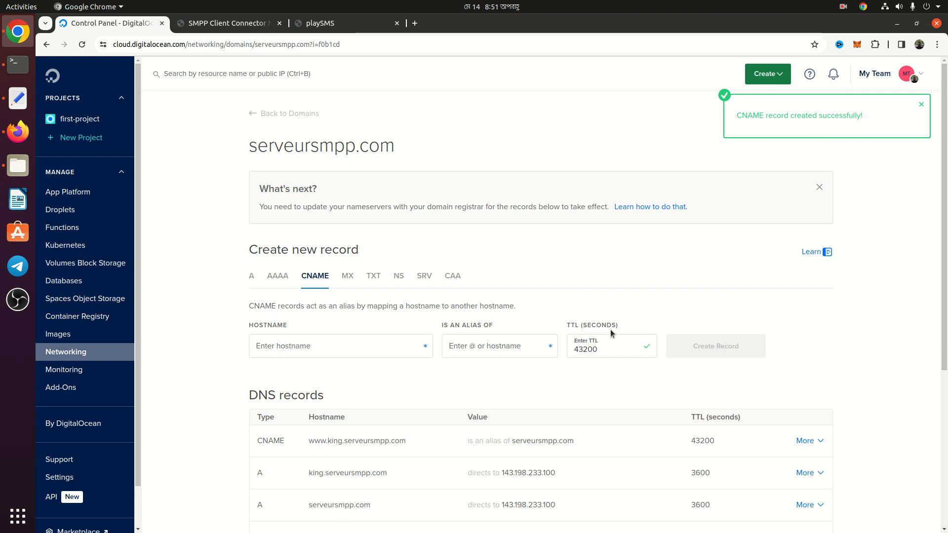
Step: Look up the first subdomain in the text editor notes and create an A record for hostname user directing to the play droplet
{"action": "scroll", "coordinate": [440, 397], "scroll_direction": "down", "scroll_amount": 2}
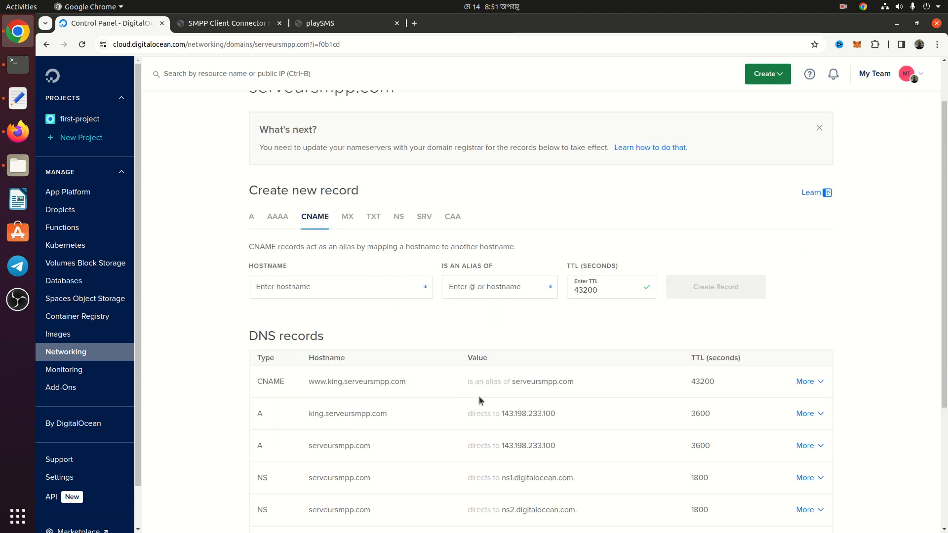
{"action": "left_click", "coordinate": [18, 98]}
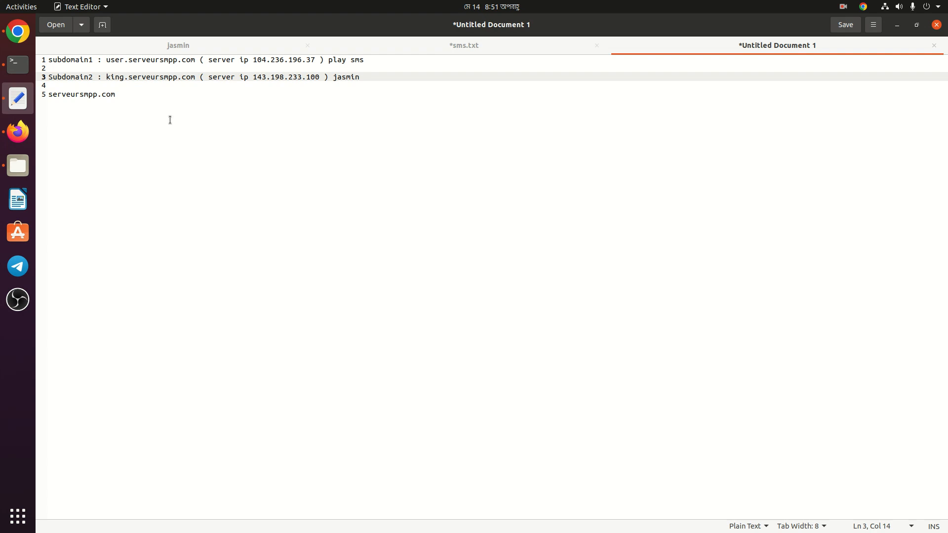
{"action": "double_click", "coordinate": [111, 59]}
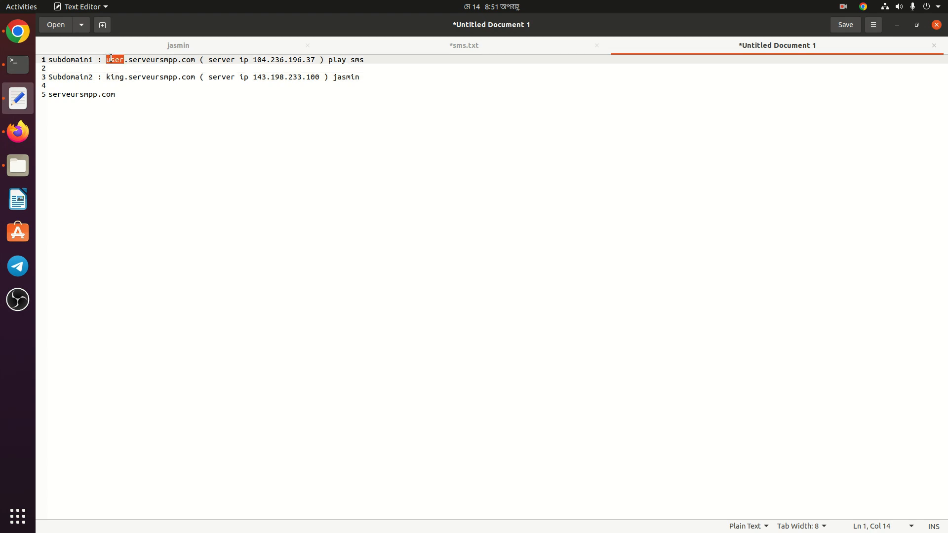
{"action": "key", "text": "alt+Tab"}
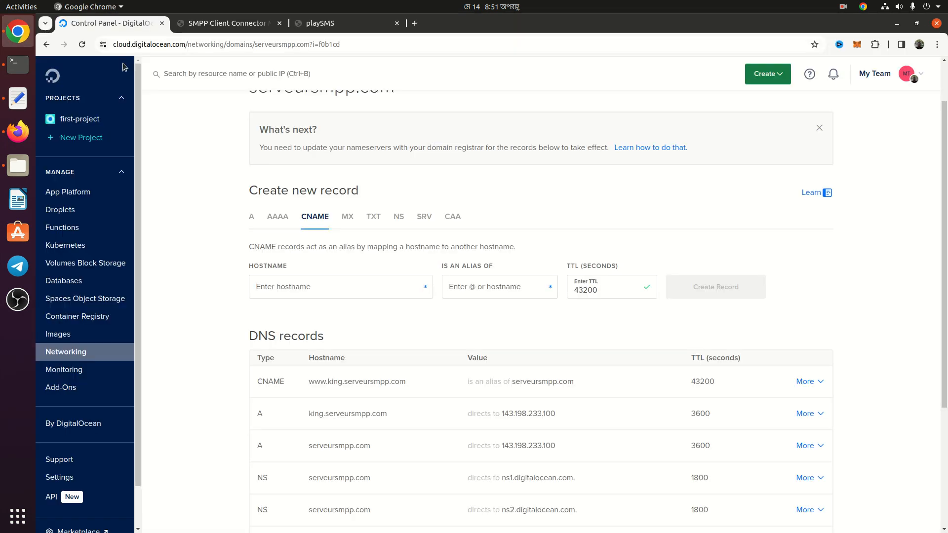
{"action": "left_click", "coordinate": [251, 217]}
{"action": "left_click", "coordinate": [290, 307]}
{"action": "type", "text": "user"}
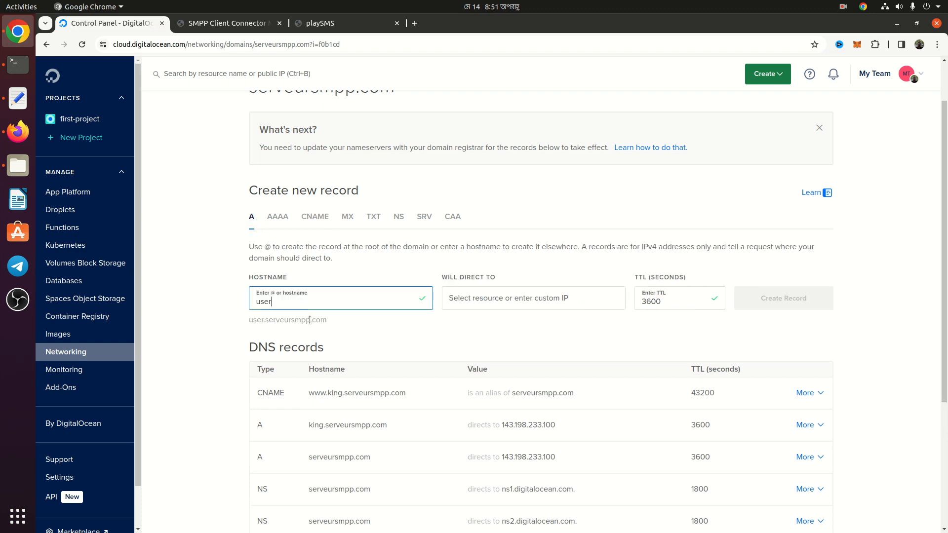
{"action": "left_click", "coordinate": [501, 299]}
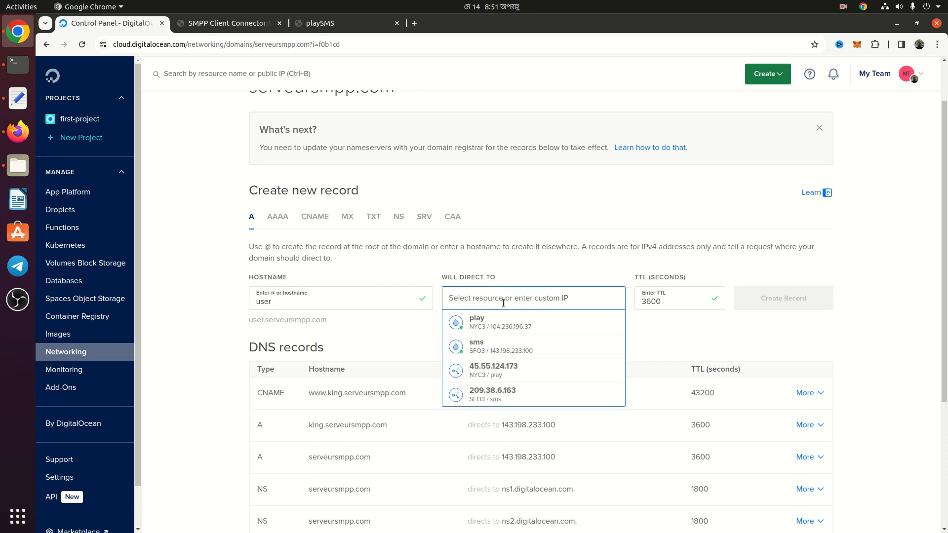
{"action": "left_click", "coordinate": [515, 330]}
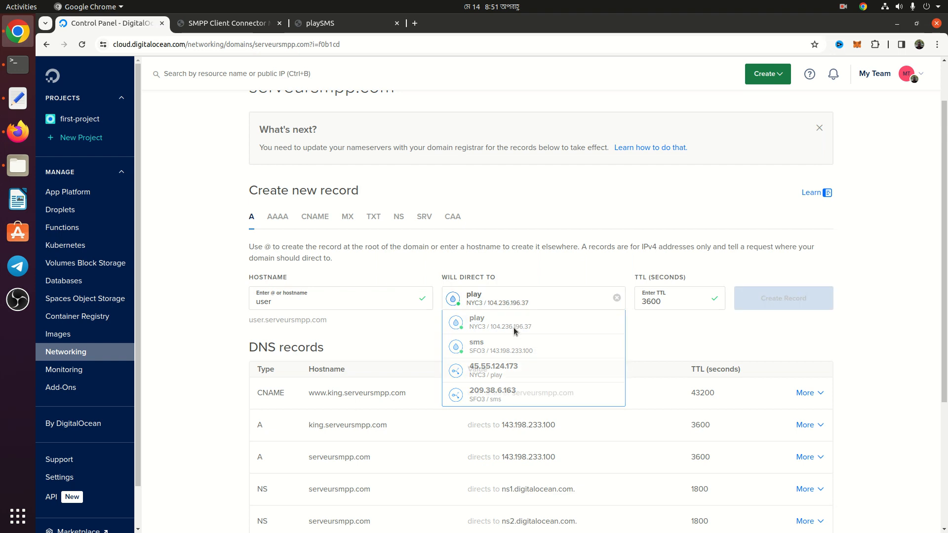
{"action": "left_click", "coordinate": [760, 298]}
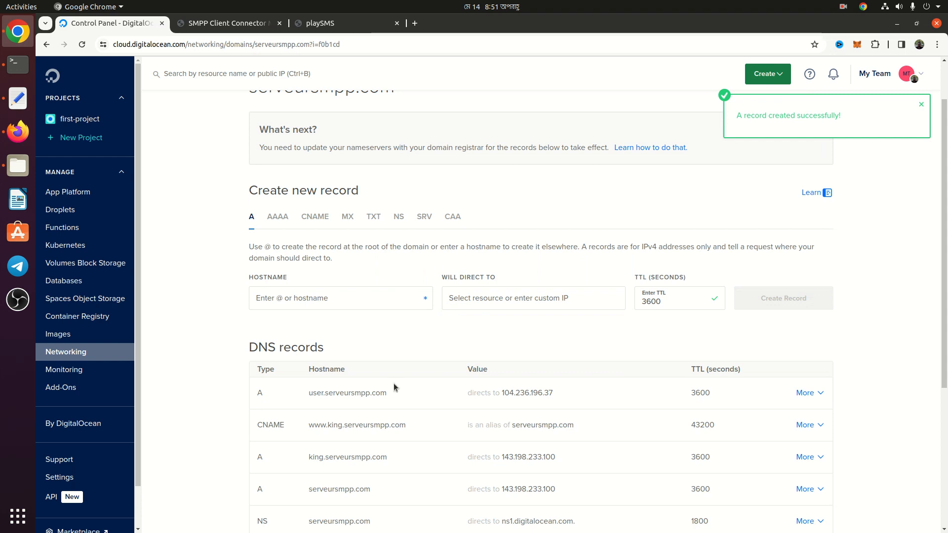
{"action": "mouse_move", "coordinate": [395, 389]}
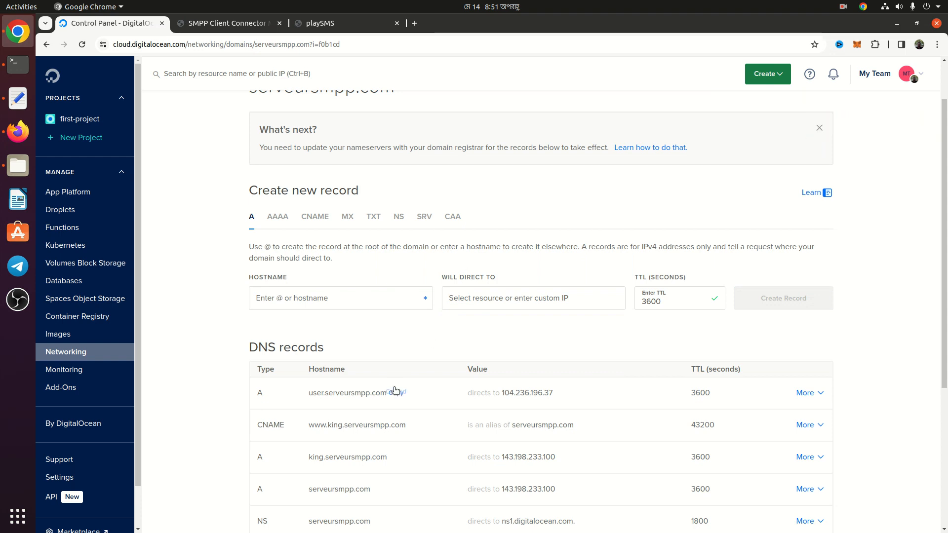
{"action": "left_click", "coordinate": [316, 227]}
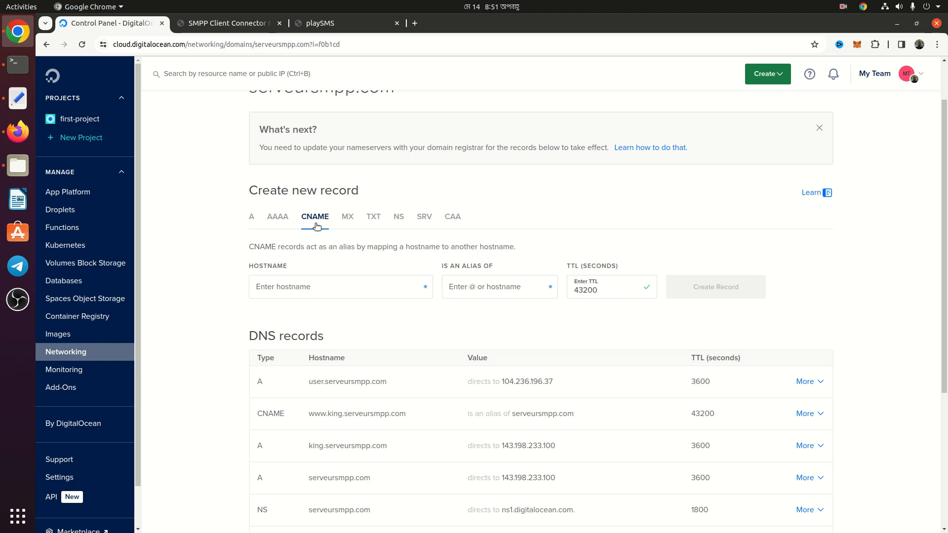
{"action": "left_click", "coordinate": [306, 285]}
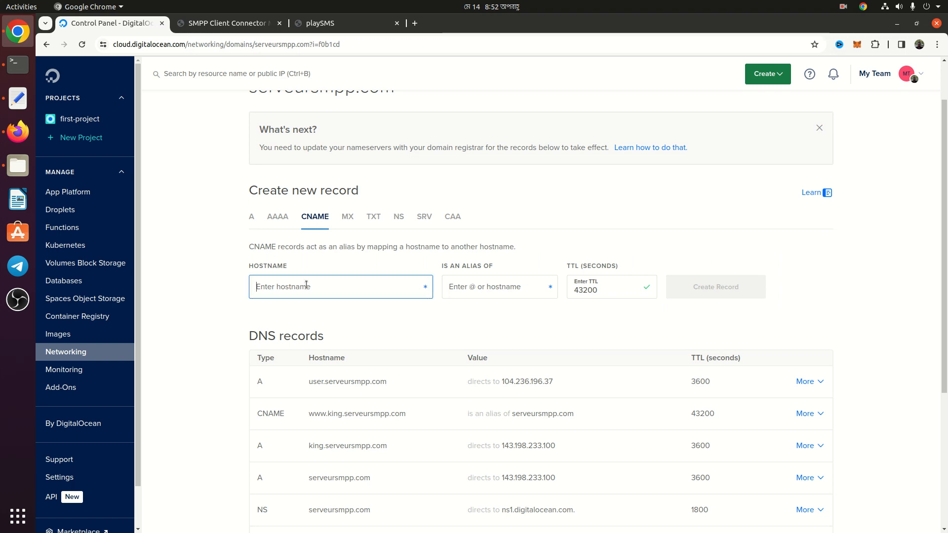
{"action": "type", "text": "www"}
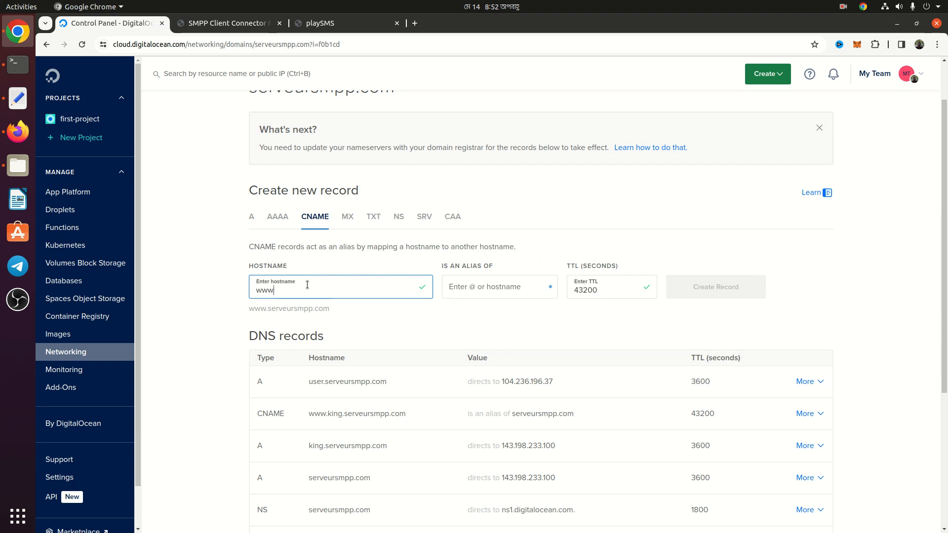
{"action": "type", "text": "."}
{"action": "key", "text": "ctrl+v"}
{"action": "key", "text": "BackSpace"}
{"action": "key", "text": "BackSpace"}
{"action": "key", "text": "BackSpace"}
{"action": "key", "text": "BackSpace"}
{"action": "key", "text": "BackSpace"}
{"action": "key", "text": "BackSpace"}
{"action": "key", "text": "BackSpace"}
{"action": "key", "text": "BackSpace"}
{"action": "key", "text": "BackSpace"}
{"action": "key", "text": "BackSpace"}
{"action": "key", "text": "BackSpace"}
{"action": "key", "text": "BackSpace"}
{"action": "key", "text": "BackSpace"}
{"action": "key", "text": "BackSpace"}
{"action": "key", "text": "BackSpace"}
{"action": "key", "text": "BackSpace"}
{"action": "left_click_drag", "start_coordinate": [283, 310], "coordinate": [359, 313]}
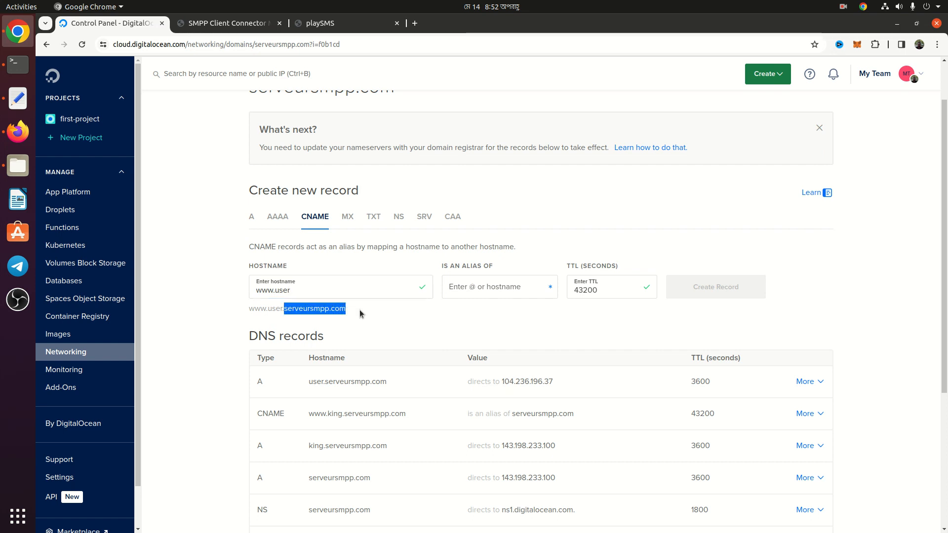
{"action": "left_click", "coordinate": [495, 285]}
{"action": "key", "text": "ctrl+v"}
{"action": "left_click", "coordinate": [684, 291]}
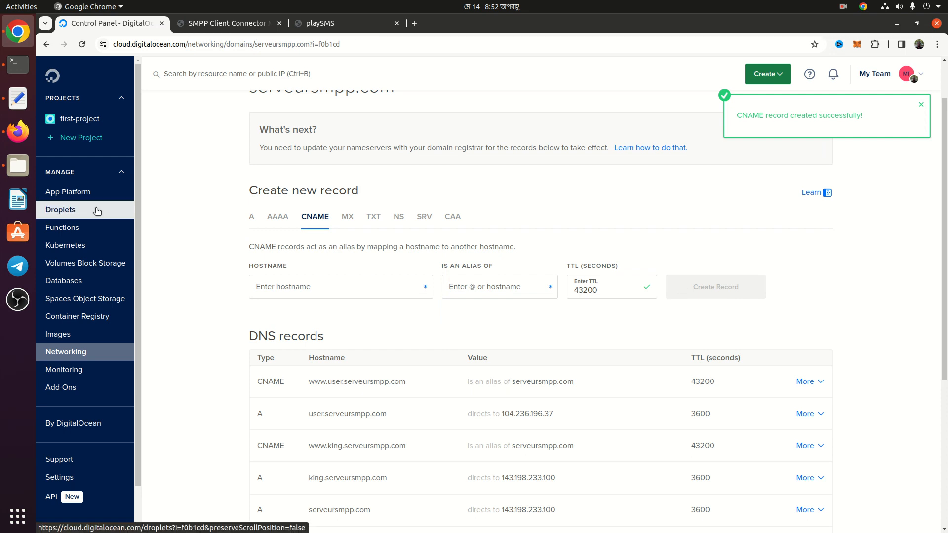
Step: Copy the user.serveursmpp.com hostname from the DNS records and open it in a new browser tab
{"action": "scroll", "coordinate": [316, 257], "scroll_direction": "down", "scroll_amount": 2}
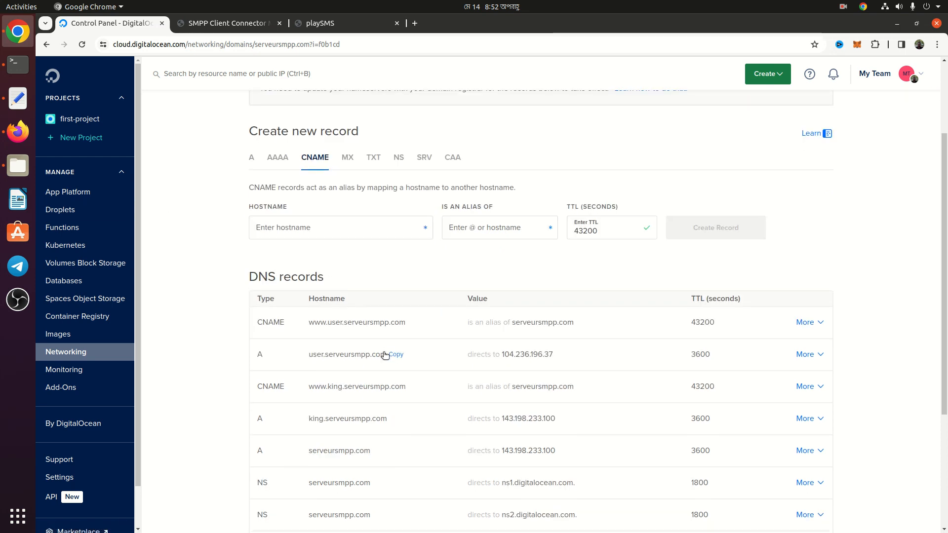
{"action": "left_click", "coordinate": [415, 23]}
{"action": "right_click", "coordinate": [430, 45]}
{"action": "left_click", "coordinate": [456, 112]}
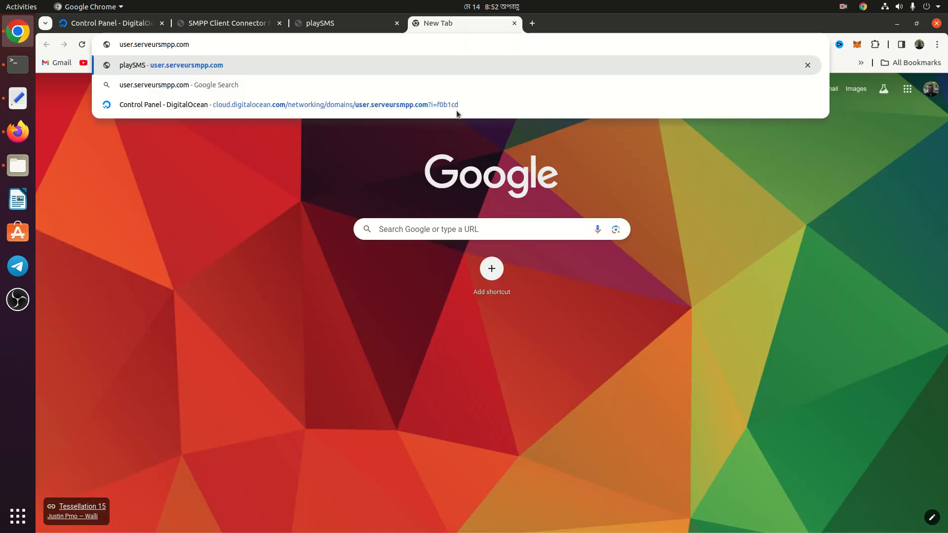
{"action": "key", "text": "Return"}
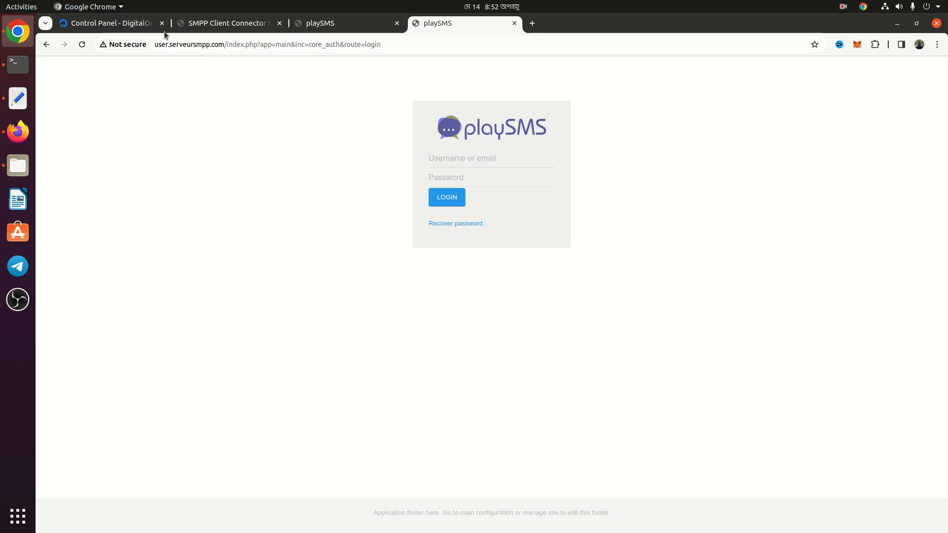
Step: Open the copied king.serveursmpp.com hostname in a new browser tab, and return to the domain's DNS records
{"action": "left_click", "coordinate": [109, 29]}
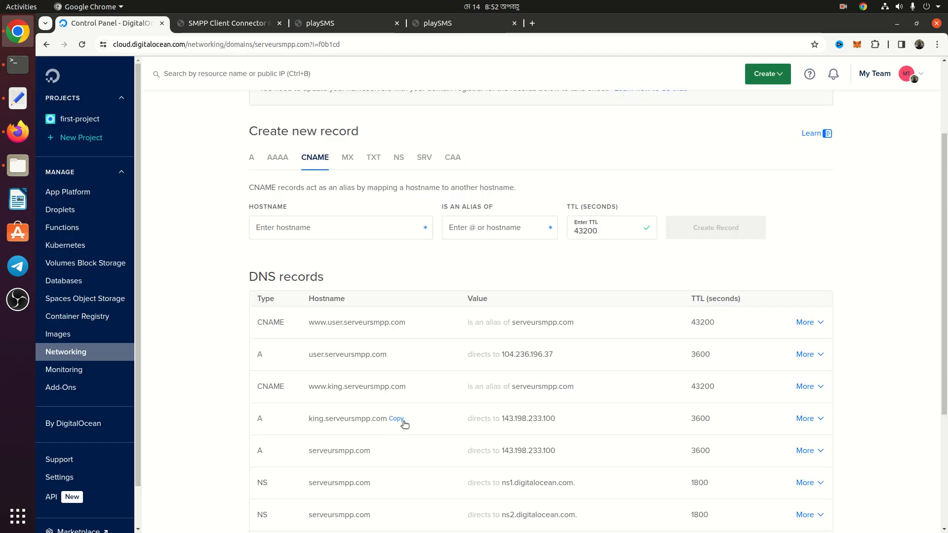
{"action": "left_click", "coordinate": [531, 24]}
{"action": "right_click", "coordinate": [510, 45]}
{"action": "left_click", "coordinate": [535, 109]}
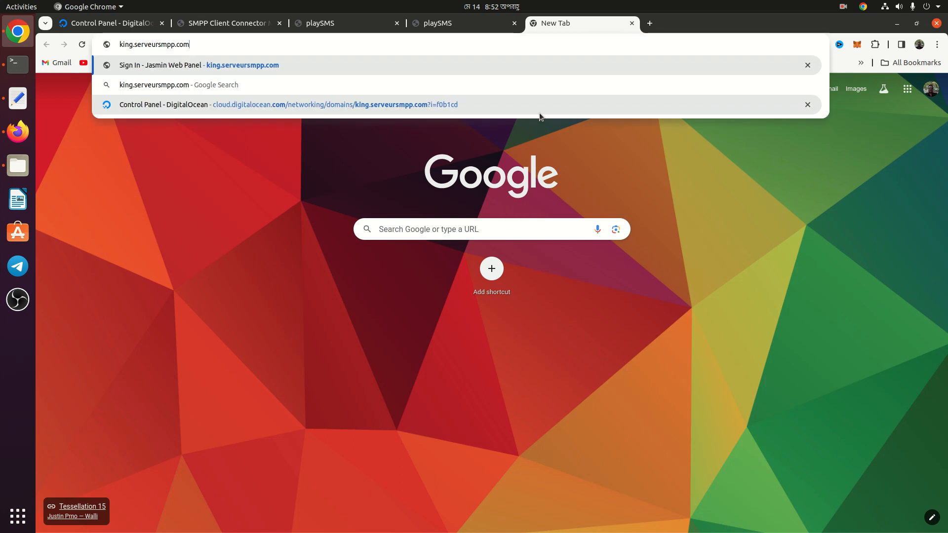
{"action": "key", "text": "Return"}
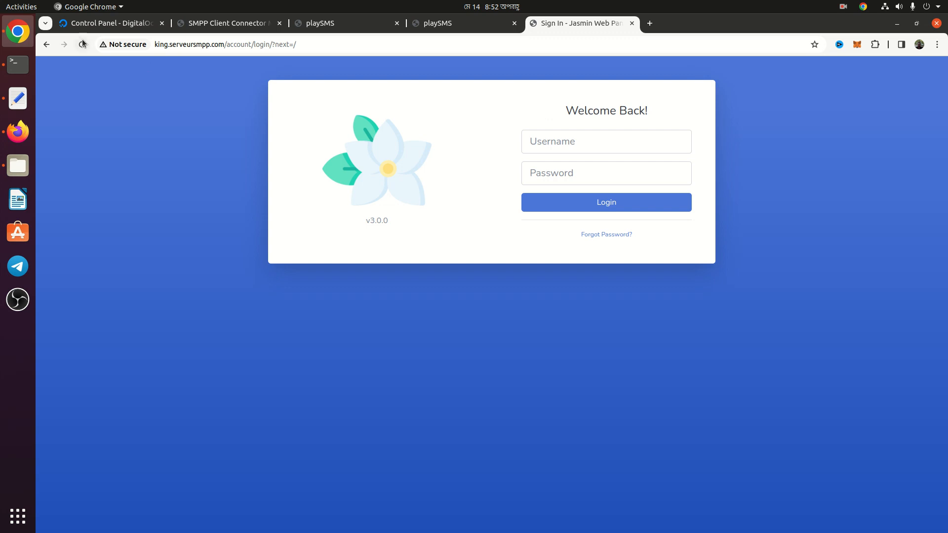
{"action": "left_click", "coordinate": [84, 24]}
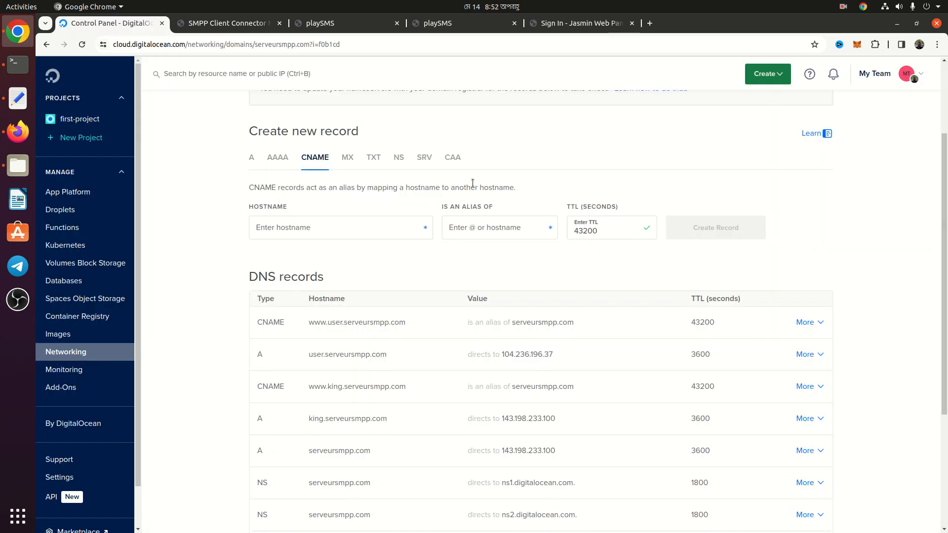
{"action": "scroll", "coordinate": [472, 183], "scroll_direction": "down", "scroll_amount": 2}
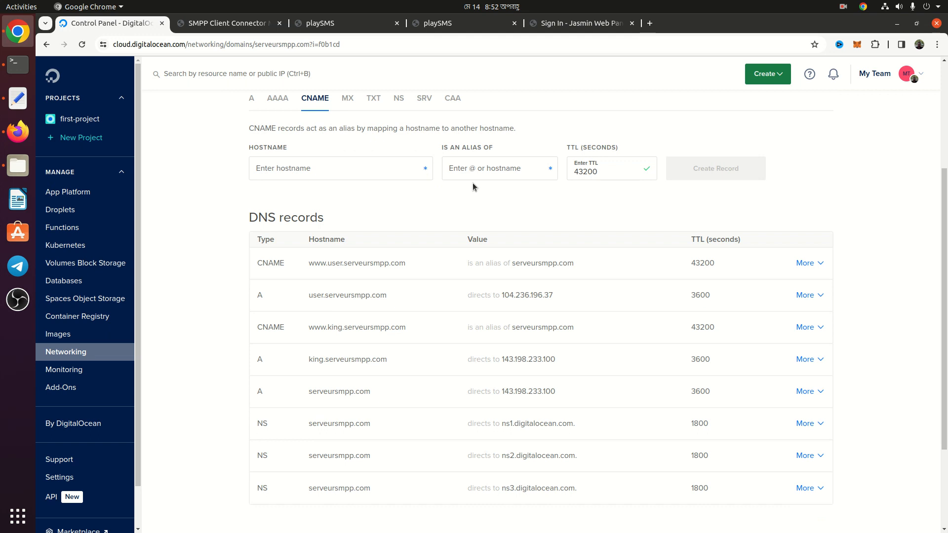